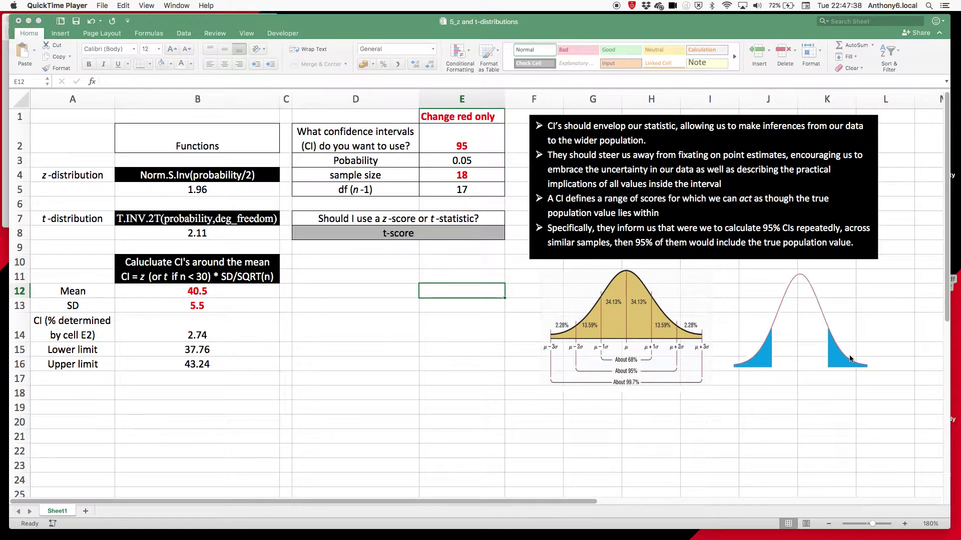
Try confidence levels of 90 and then 99 in cell E2.
{"action": "left_click", "coordinate": [465, 139]}
{"action": "left_click", "coordinate": [463, 139]}
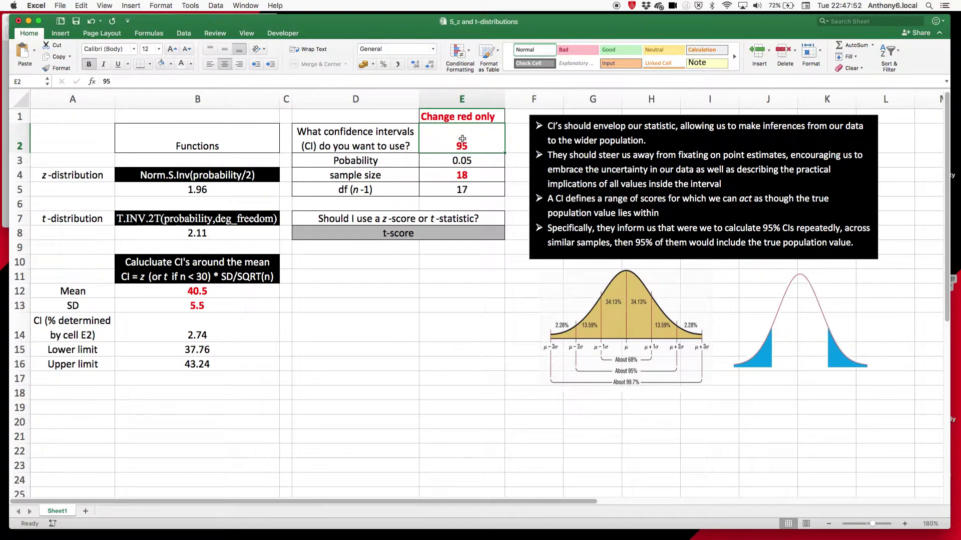
{"action": "type", "text": "90"}
{"action": "key", "text": "Return"}
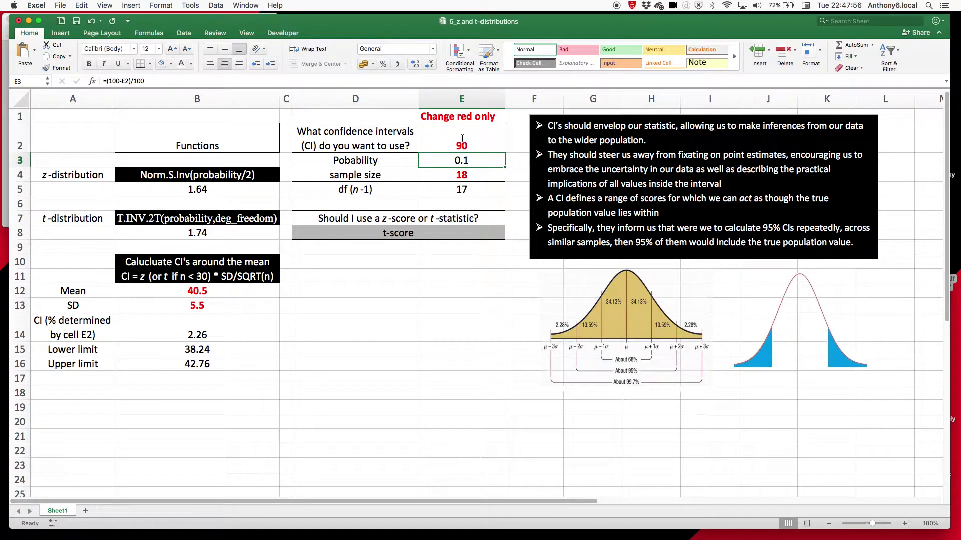
{"action": "left_click", "coordinate": [462, 138]}
{"action": "type", "text": "99"}
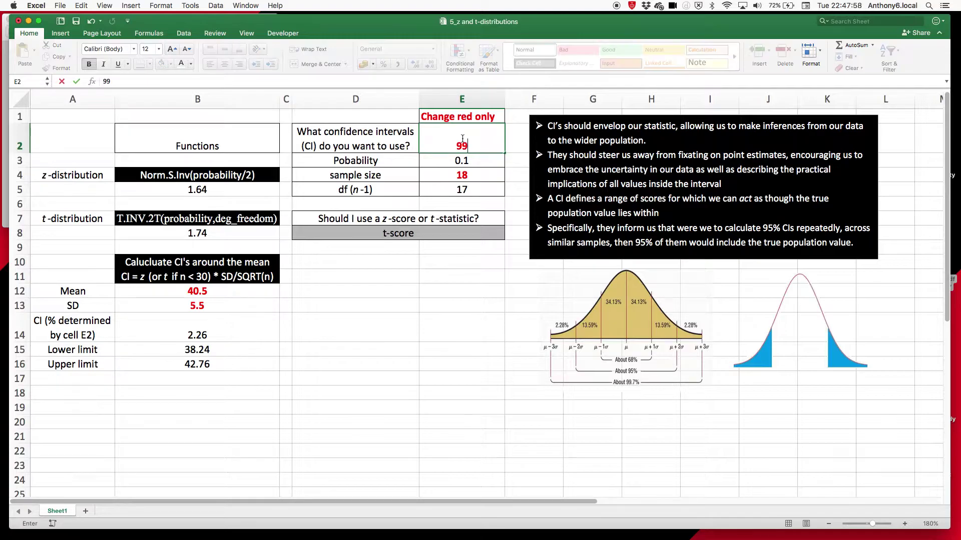
{"action": "key", "text": "Return"}
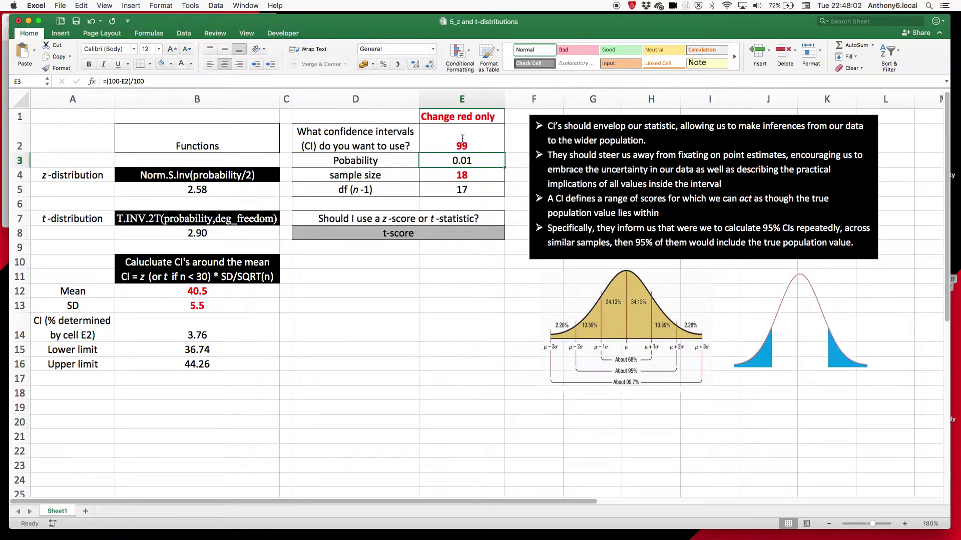
Check the E3 probability formula, then enter 95 and finally 90 as the confidence level.
{"action": "left_click", "coordinate": [462, 139]}
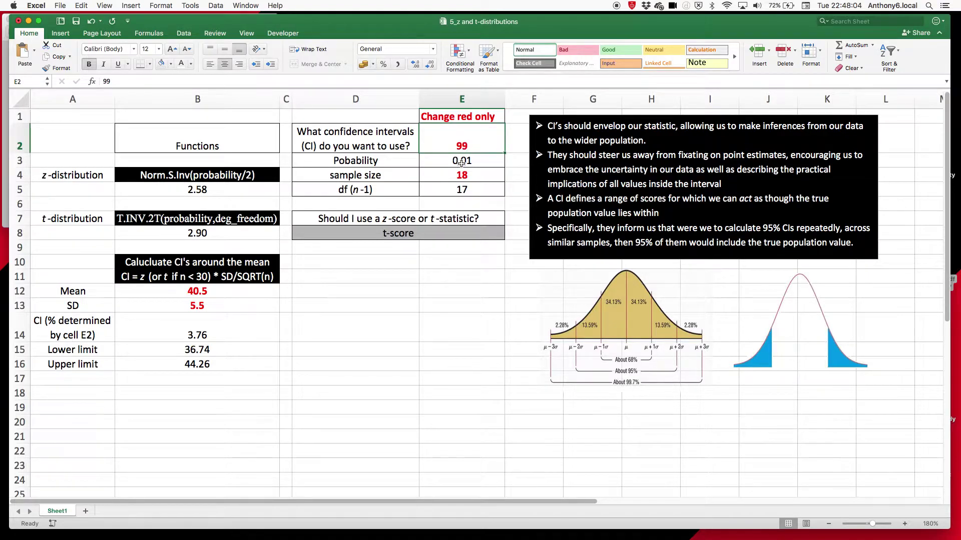
{"action": "left_click", "coordinate": [464, 162]}
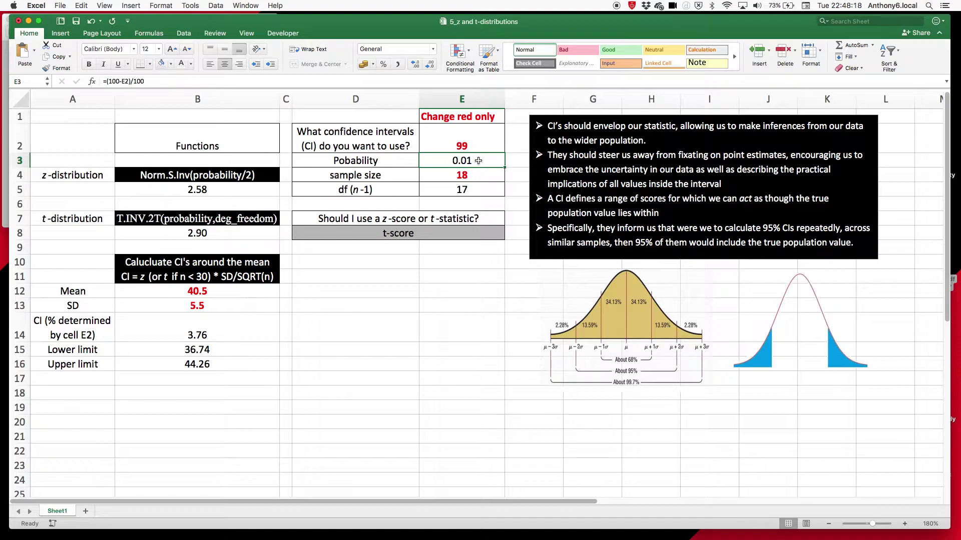
{"action": "left_click", "coordinate": [463, 146]}
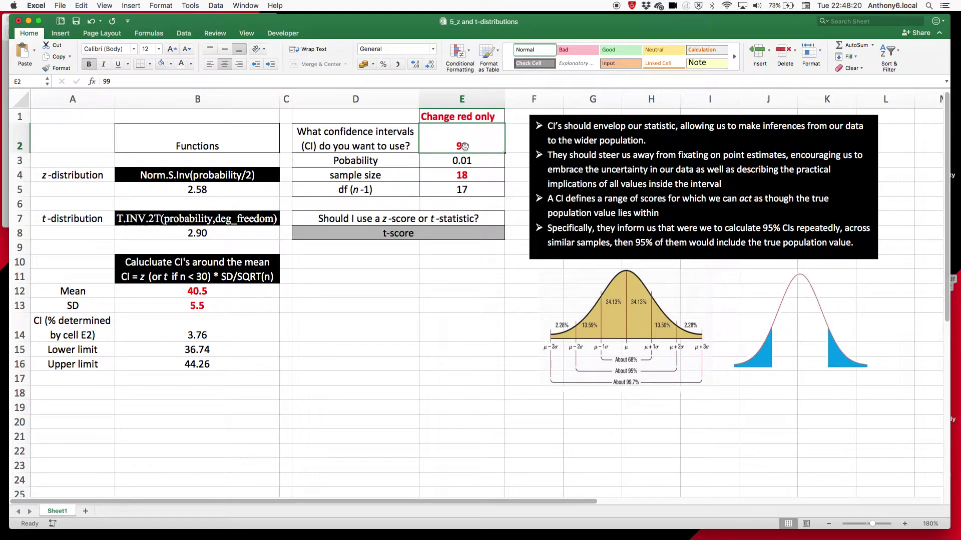
{"action": "type", "text": "95"}
{"action": "key", "text": "Return"}
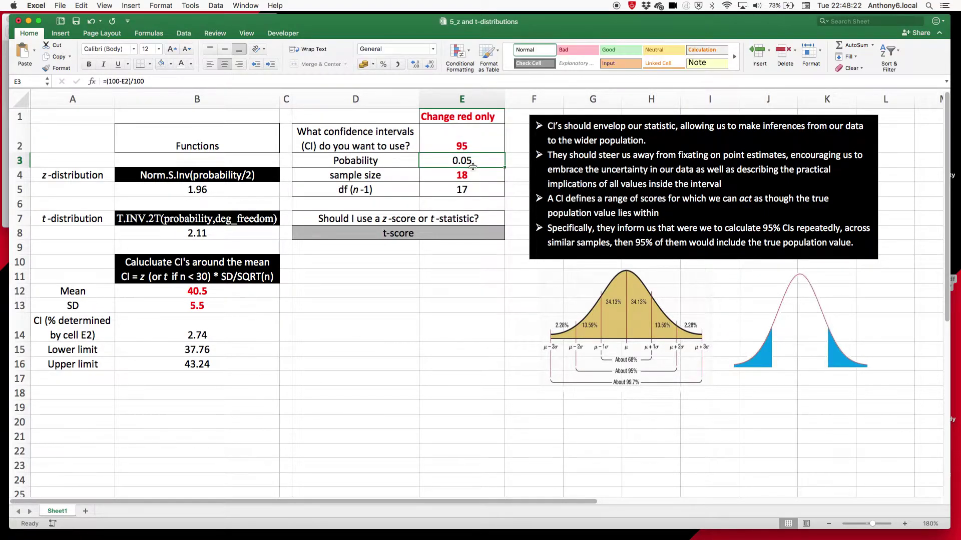
{"action": "left_click", "coordinate": [463, 146]}
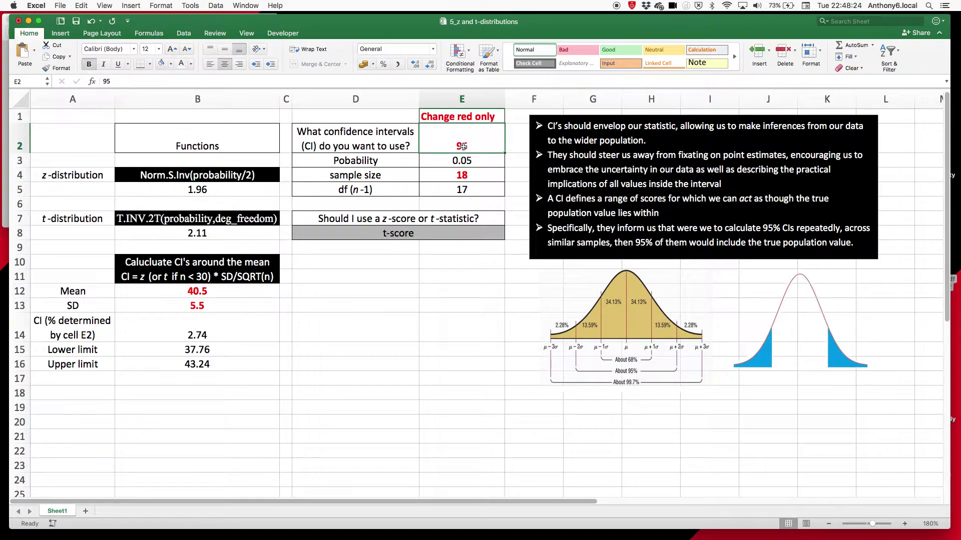
{"action": "type", "text": "90"}
{"action": "key", "text": "Return"}
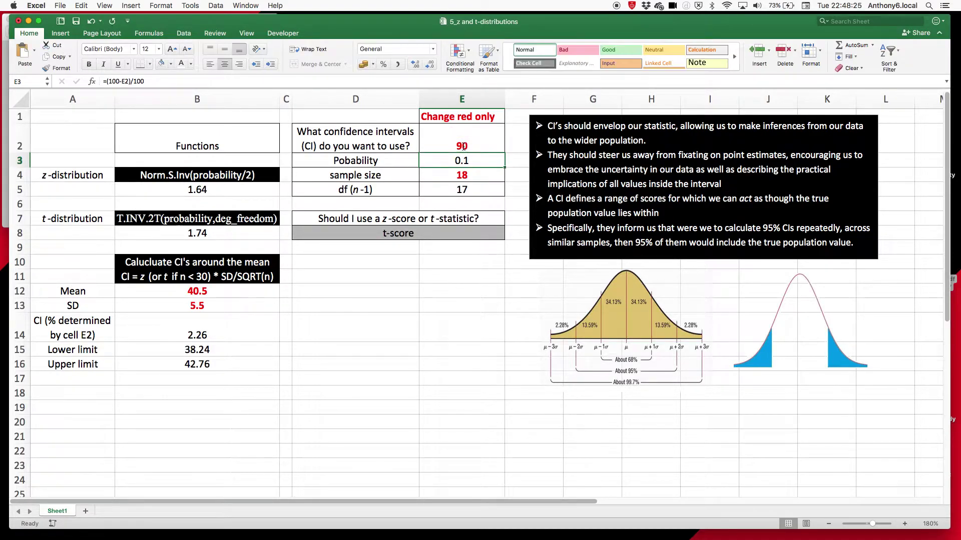
Review the NORM.S.INV z-score formula in B5 without changing it.
{"action": "left_click", "coordinate": [191, 189]}
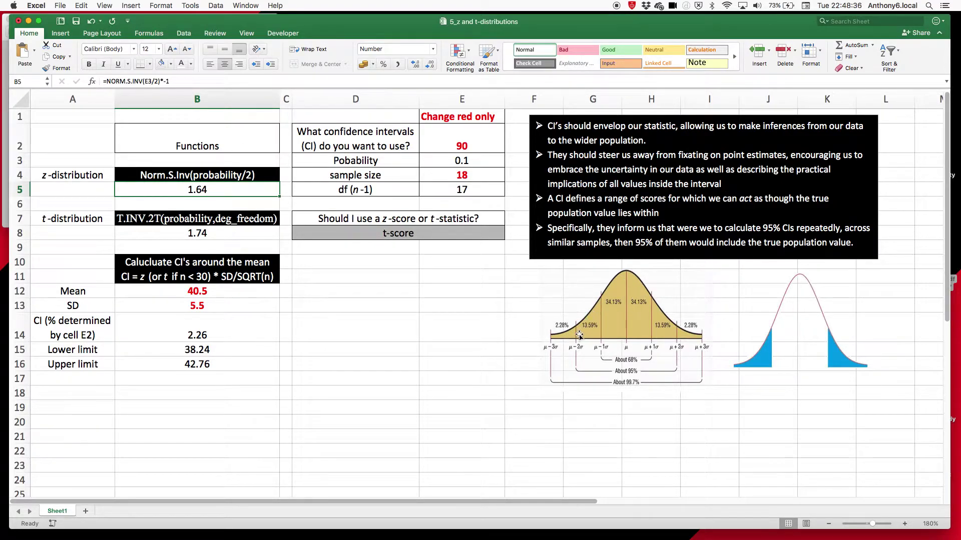
{"action": "left_click", "coordinate": [140, 81]}
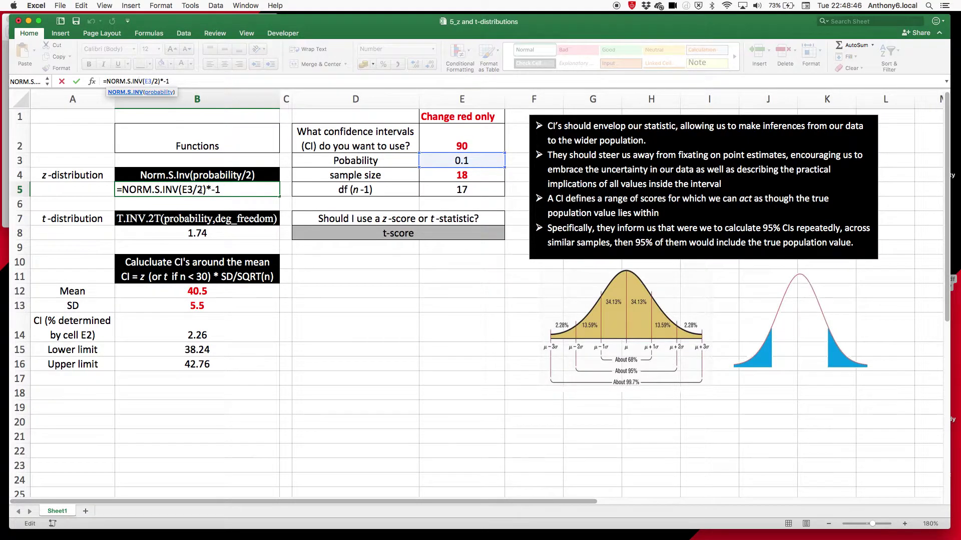
{"action": "key", "text": "Return"}
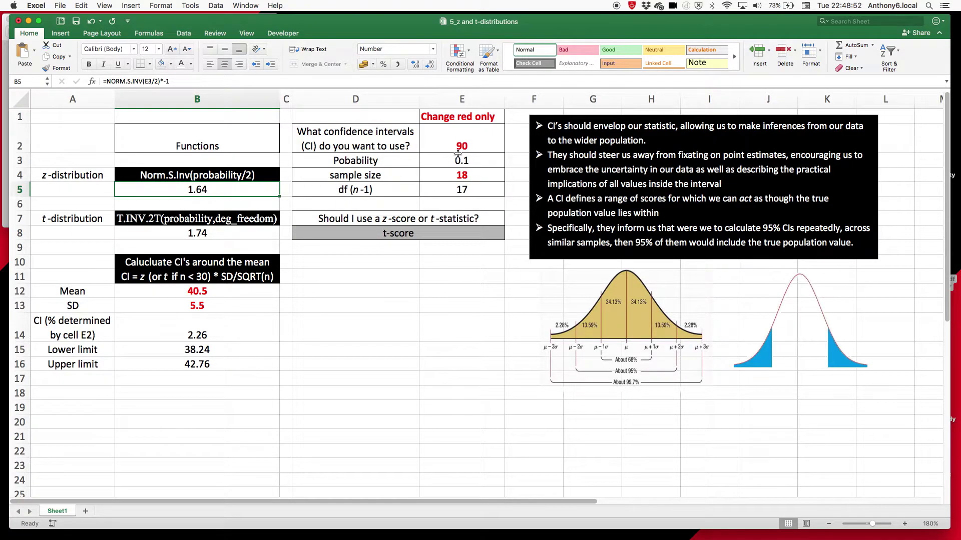
Set the confidence level in E2 back to 95.
{"action": "left_click", "coordinate": [467, 146]}
{"action": "type", "text": "95"}
{"action": "key", "text": "Return"}
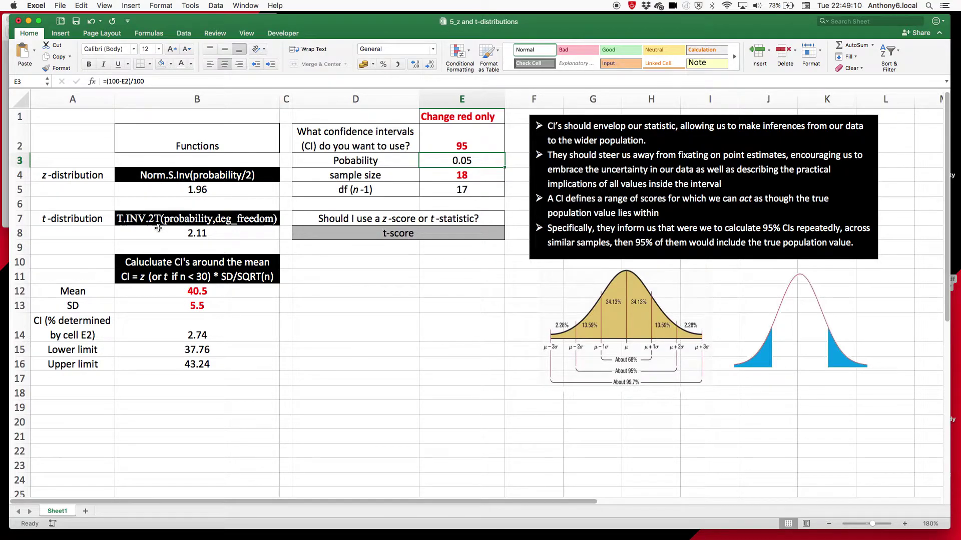
{"action": "left_click", "coordinate": [175, 238]}
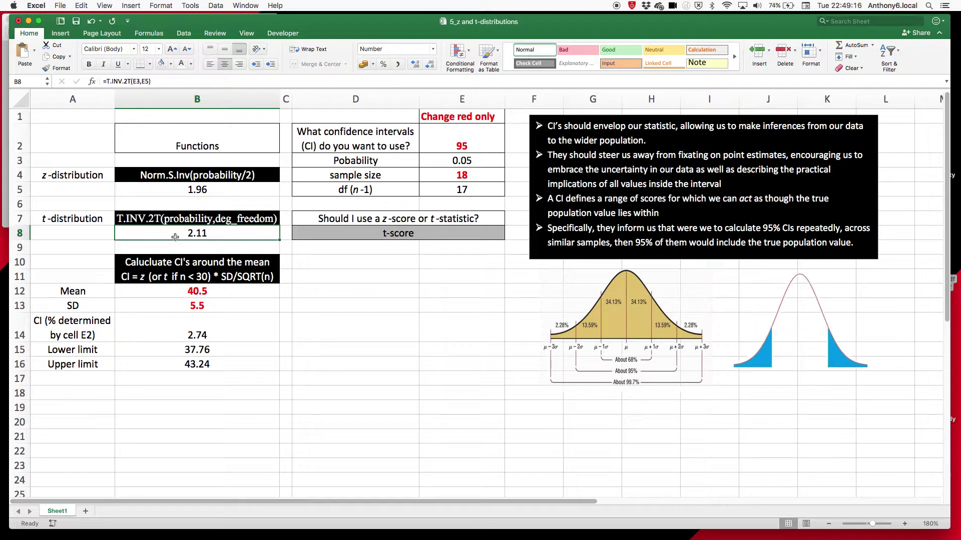
{"action": "left_click", "coordinate": [127, 82]}
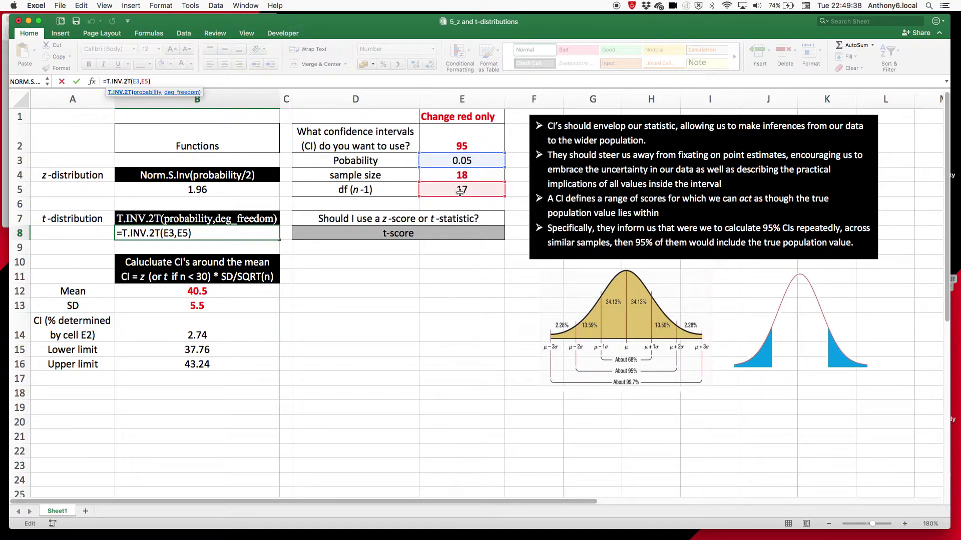
{"action": "key", "text": "Return"}
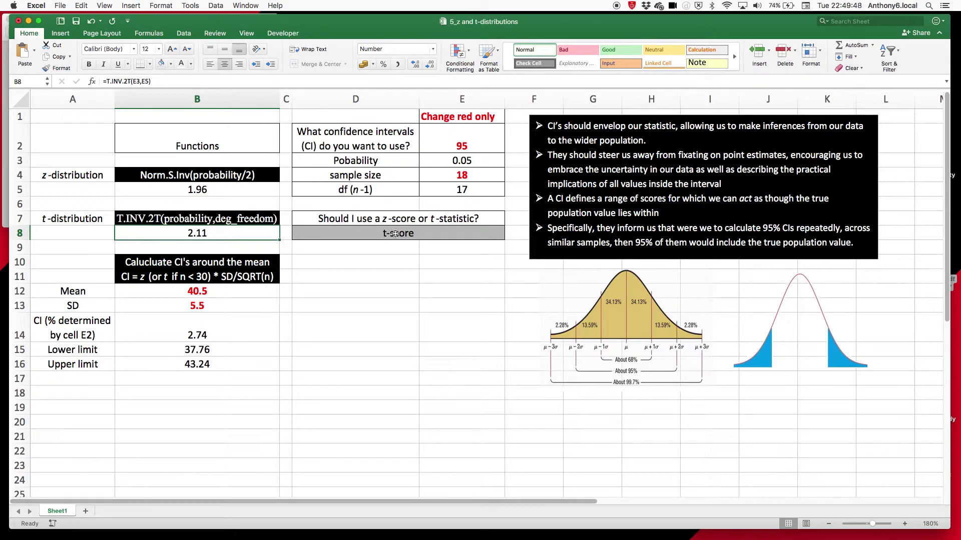
{"action": "left_click", "coordinate": [395, 233]}
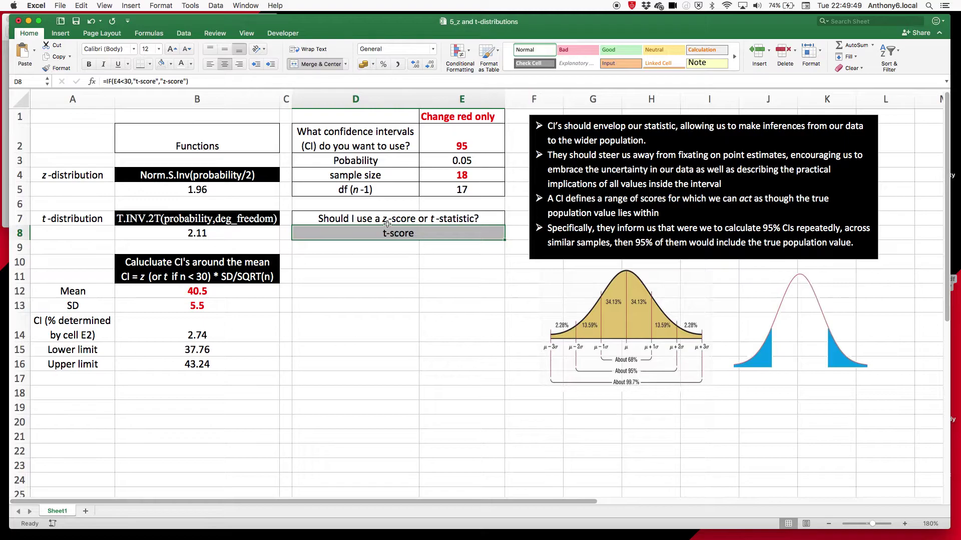
{"action": "left_click", "coordinate": [199, 291]}
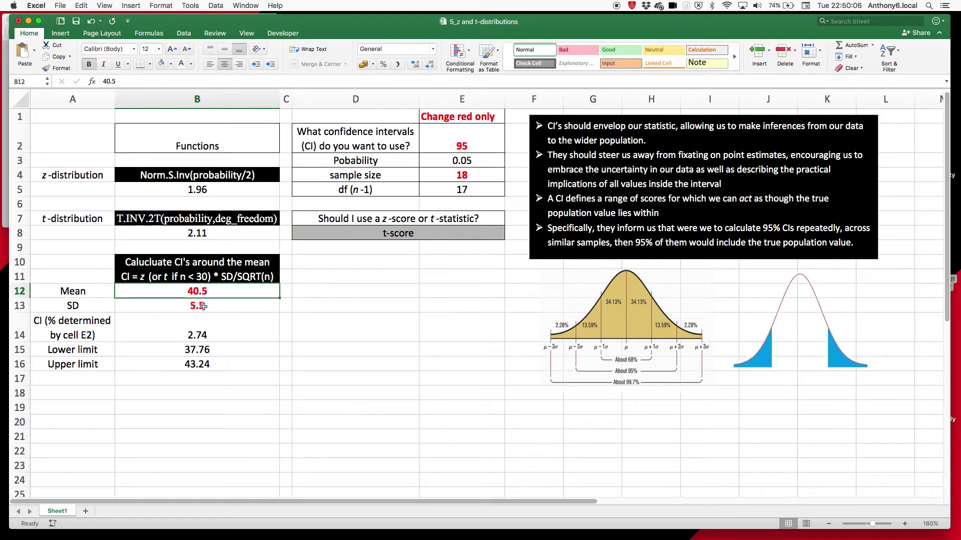
{"action": "left_click", "coordinate": [203, 306]}
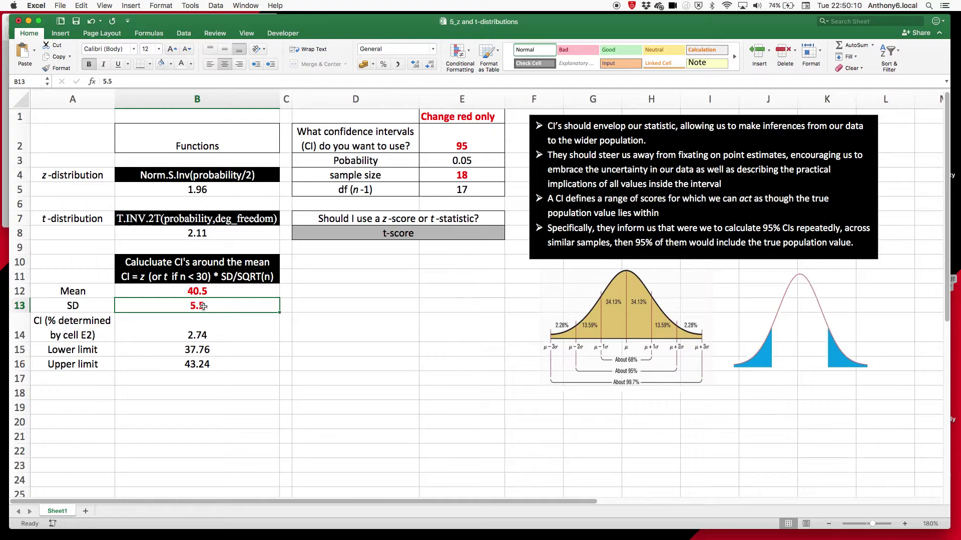
{"action": "left_click", "coordinate": [190, 276]}
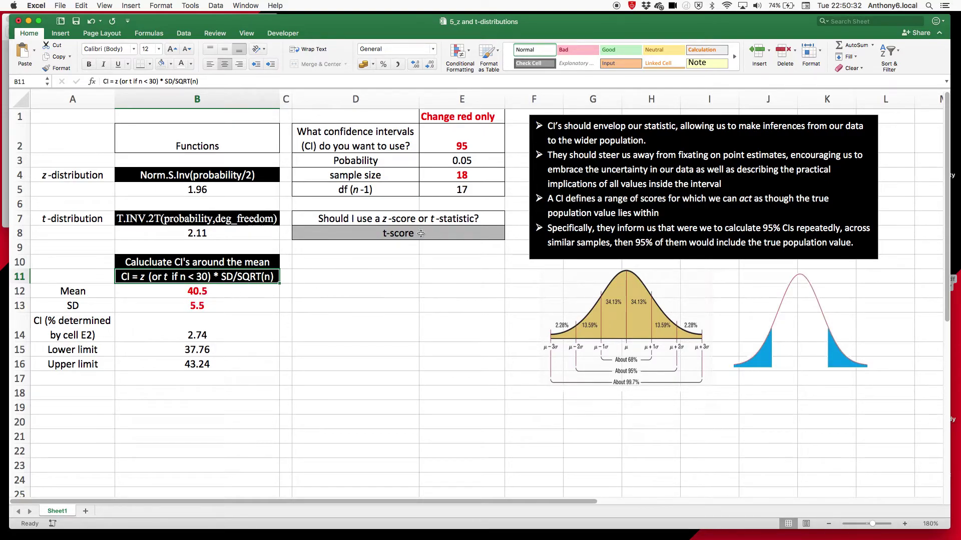
Change the sample size in E4 to 31.
{"action": "left_click", "coordinate": [468, 174]}
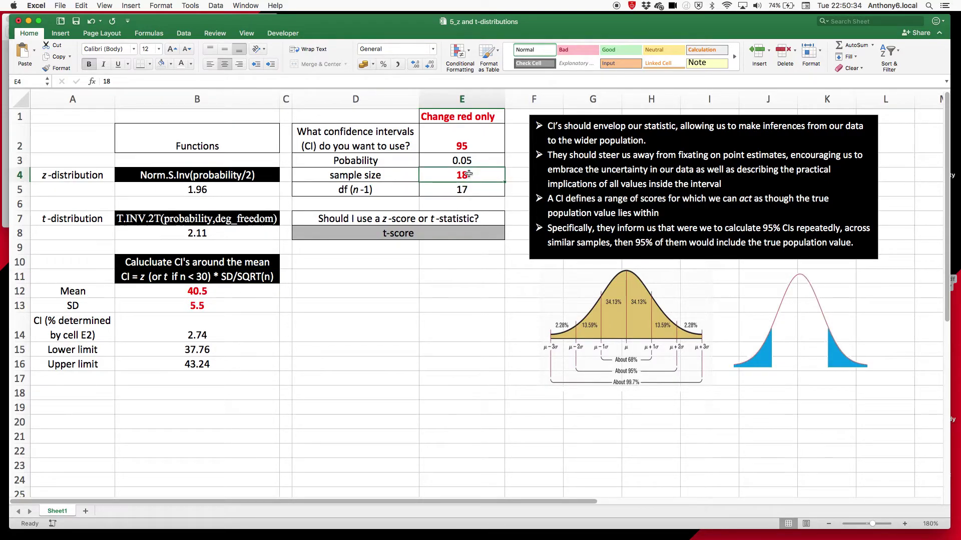
{"action": "type", "text": "31"}
{"action": "key", "text": "Return"}
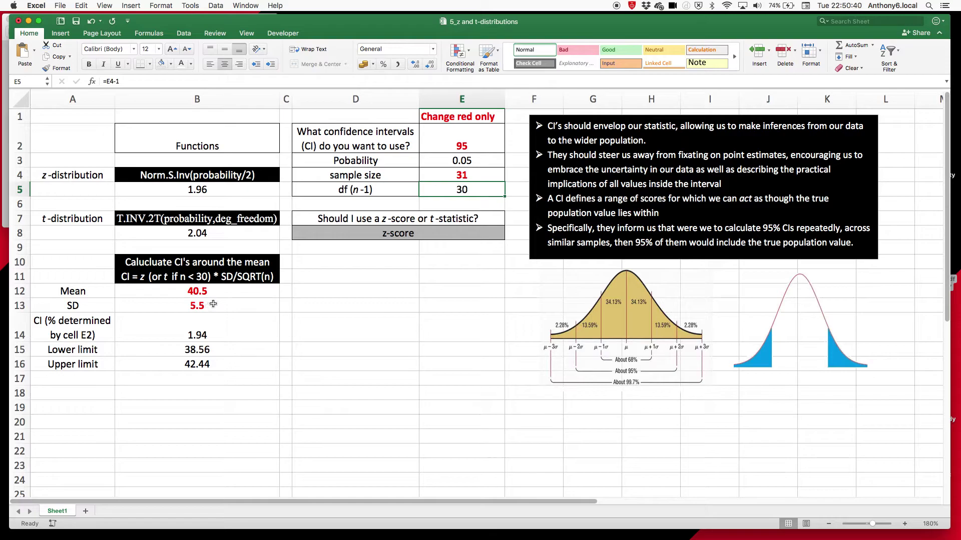
Review the IF formula in B14 that chooses the z- or t-score, leaving it unchanged.
{"action": "left_click", "coordinate": [190, 327]}
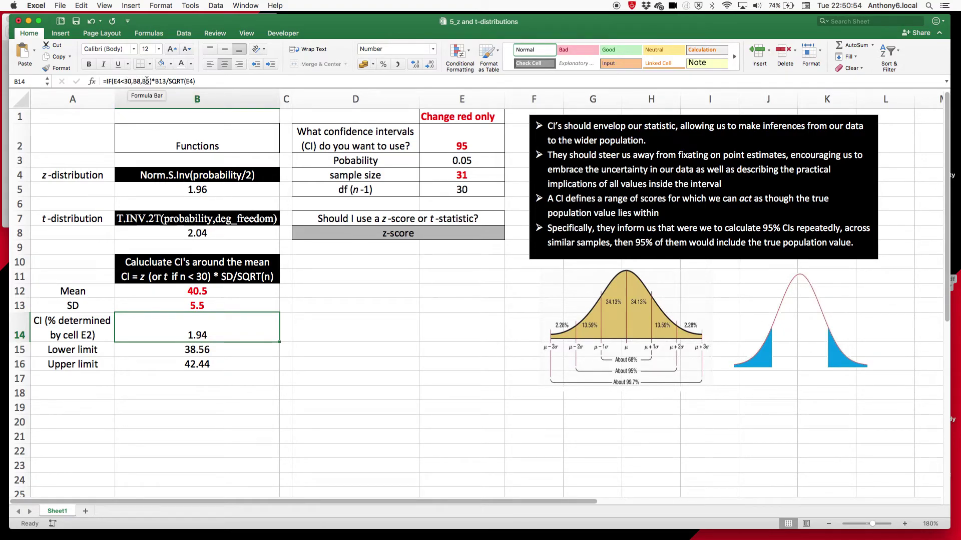
{"action": "left_click", "coordinate": [147, 81]}
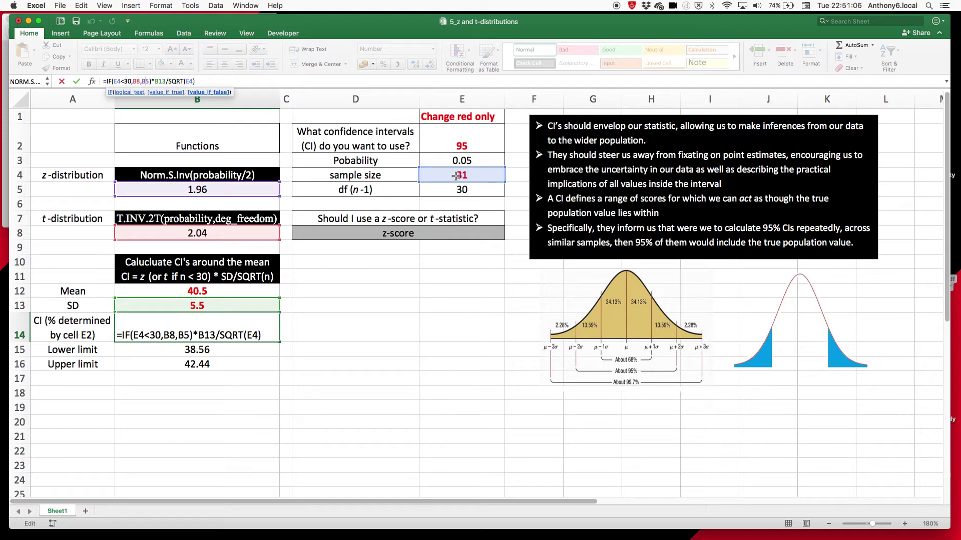
{"action": "key", "text": "Return"}
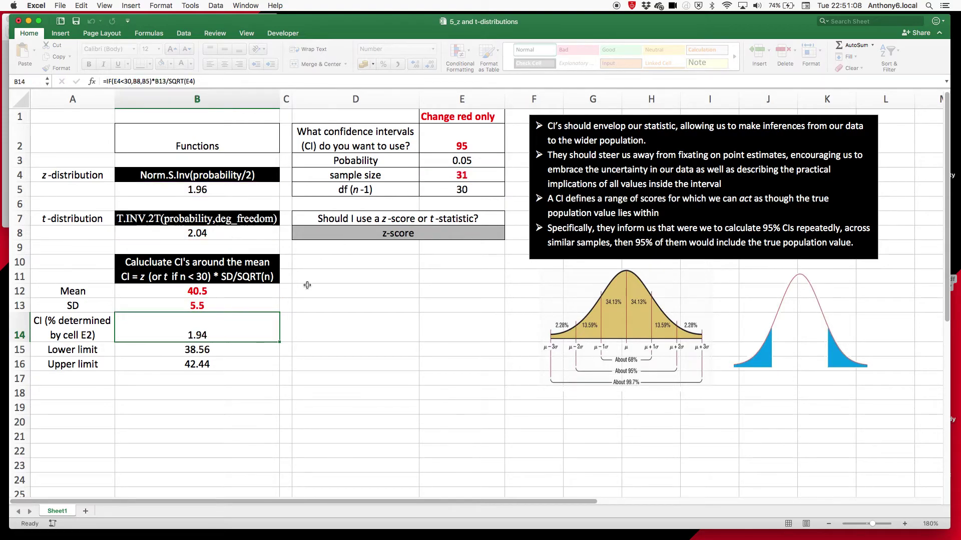
{"action": "left_click", "coordinate": [230, 351]}
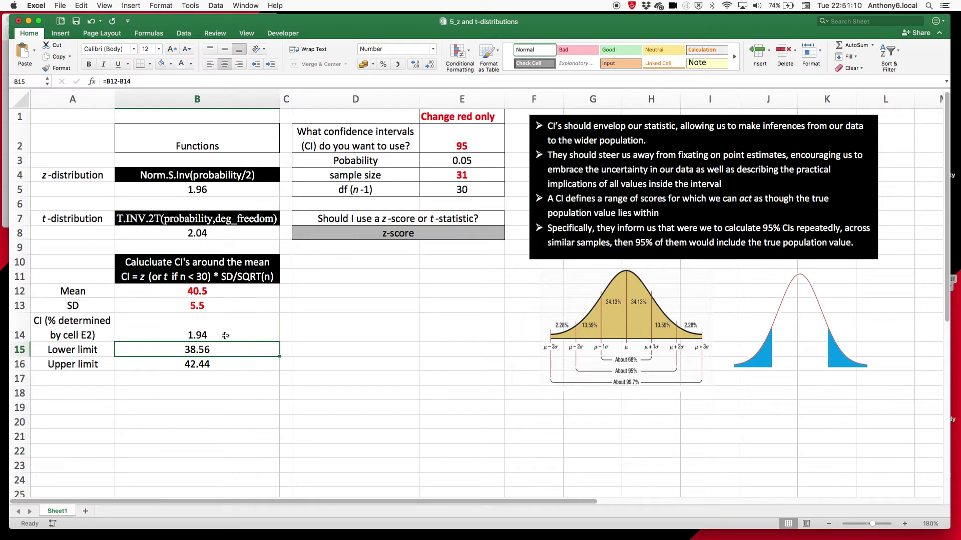
{"action": "left_click", "coordinate": [227, 329]}
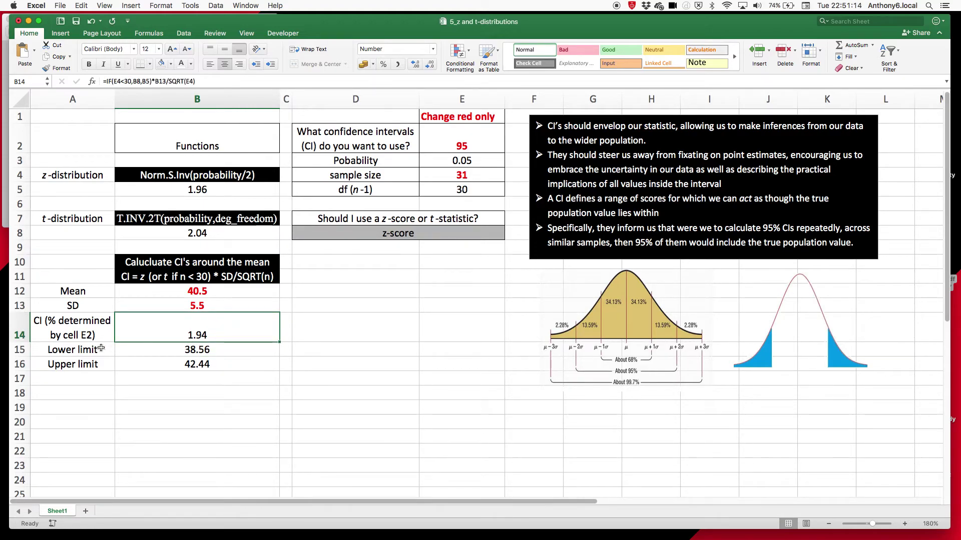
{"action": "left_click", "coordinate": [150, 351]}
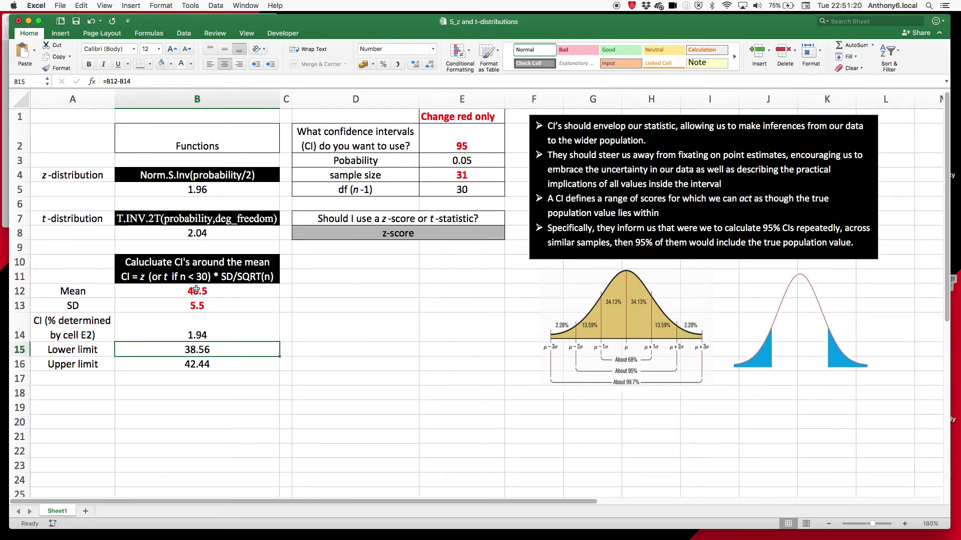
{"action": "left_click", "coordinate": [119, 82]}
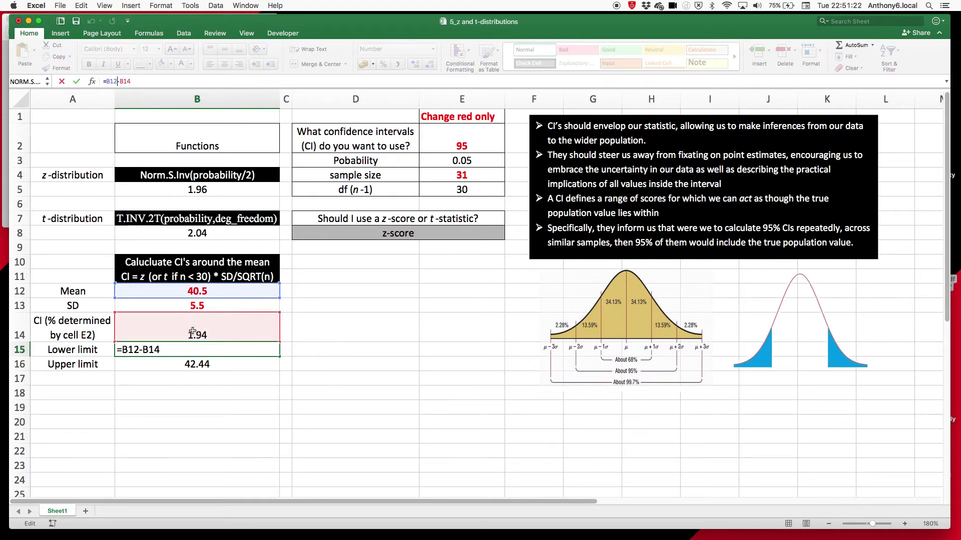
{"action": "key", "text": "Return"}
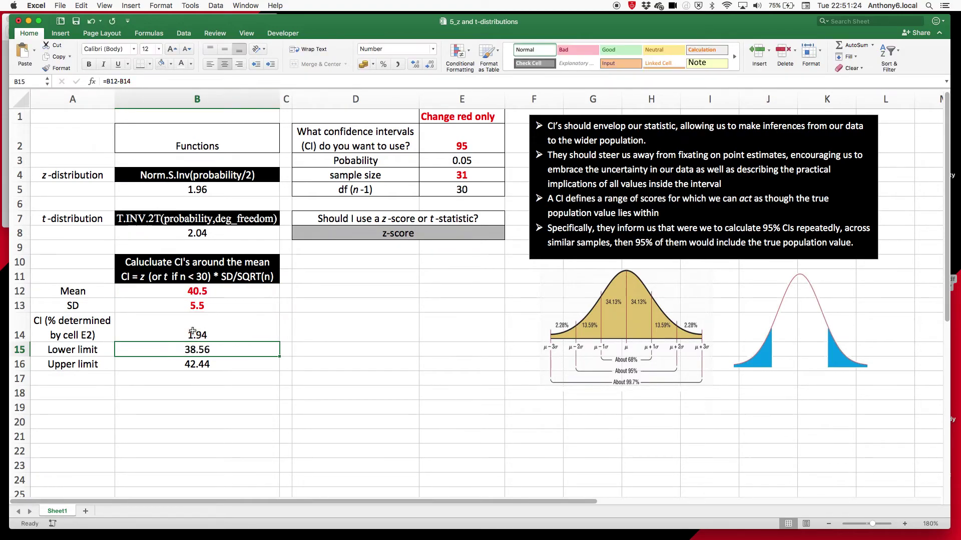
{"action": "left_click", "coordinate": [192, 363]}
{"action": "left_click", "coordinate": [118, 81]}
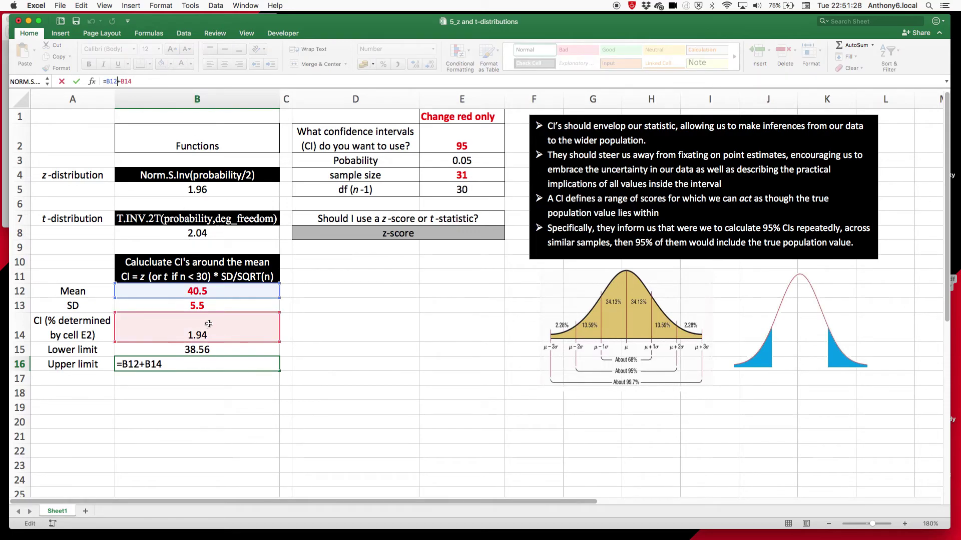
{"action": "key", "text": "Return"}
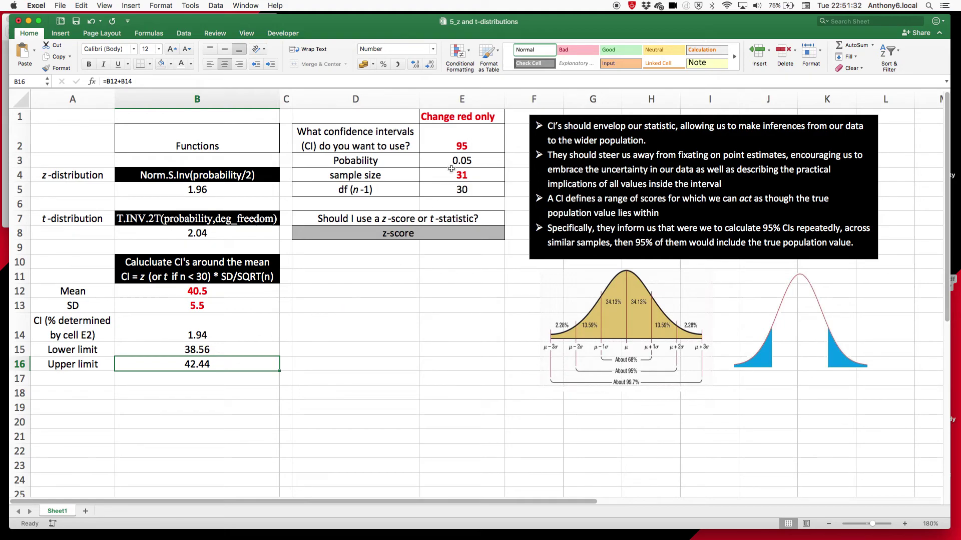
Set the sample size in E4 back to 18.
{"action": "left_click", "coordinate": [473, 174]}
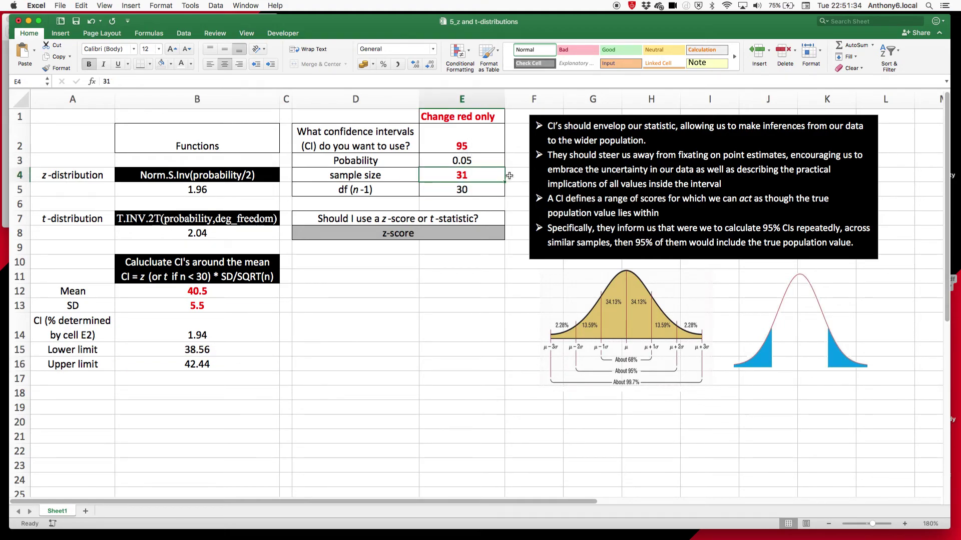
{"action": "type", "text": "18"}
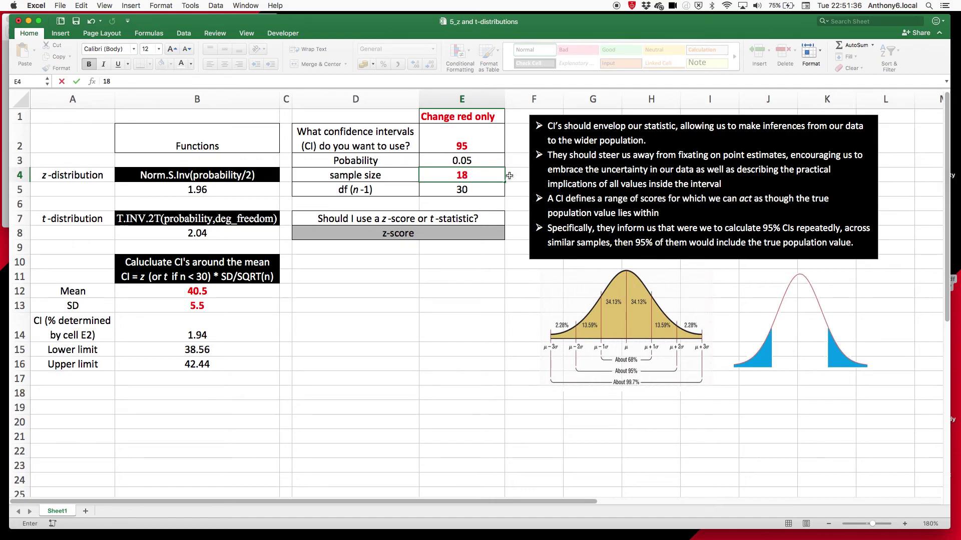
{"action": "key", "text": "Return"}
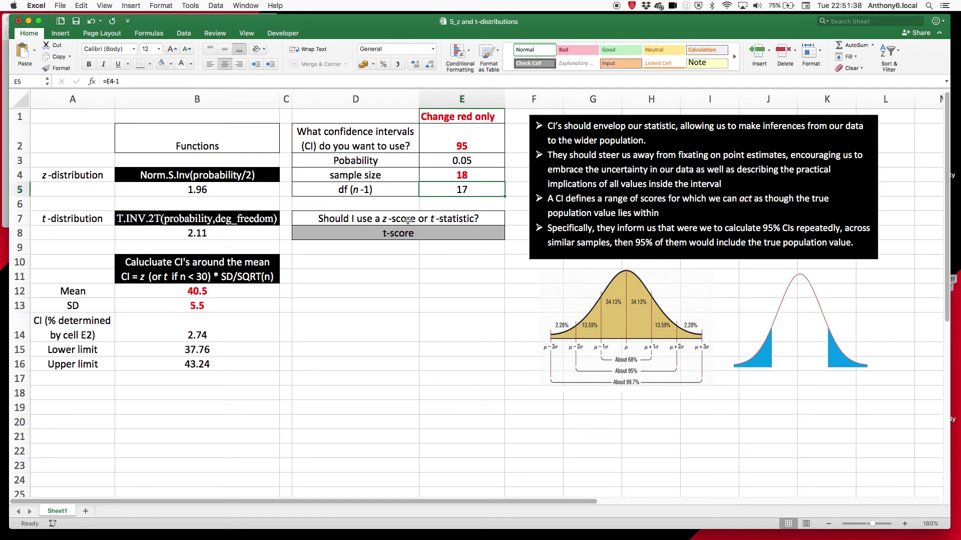
Review the cells referenced by the B14 IF formula again, leaving it unchanged.
{"action": "left_click", "coordinate": [182, 337]}
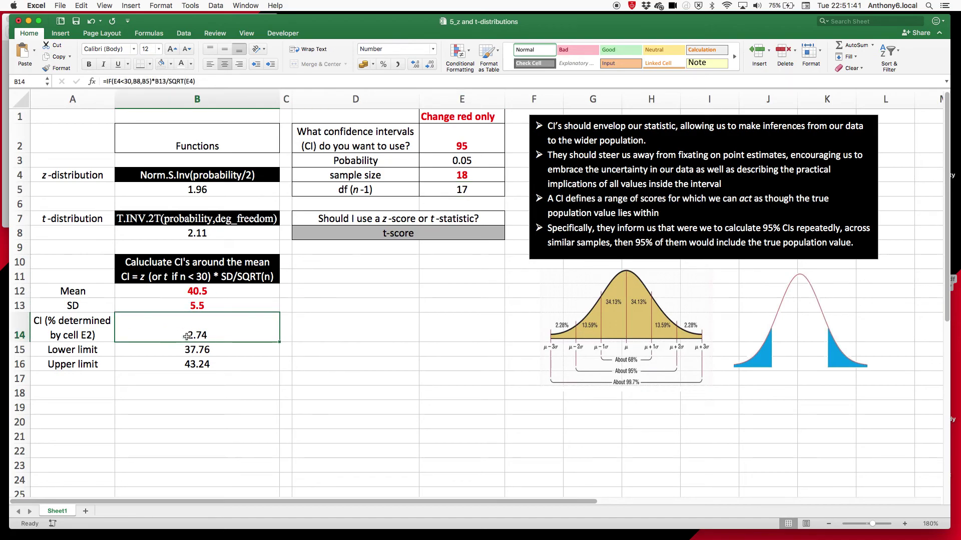
{"action": "left_click", "coordinate": [144, 80]}
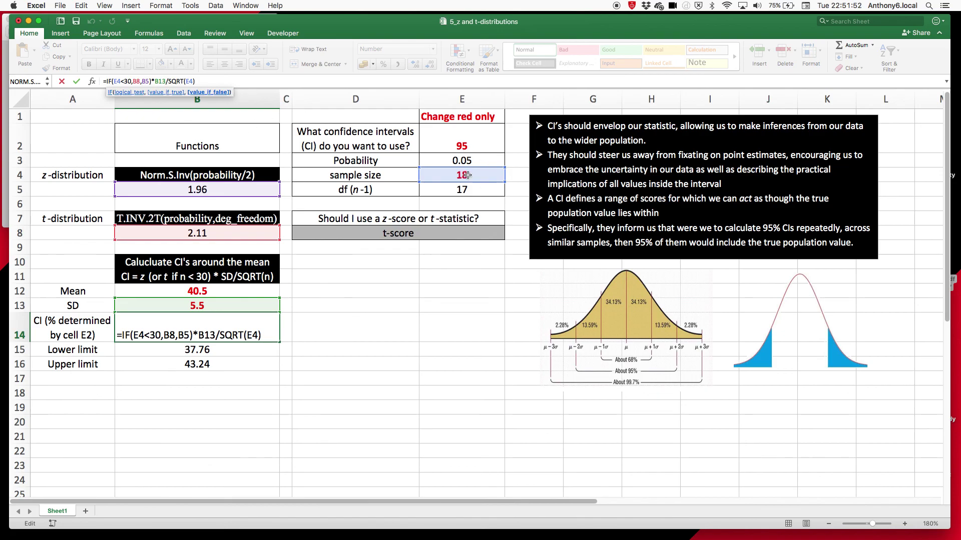
{"action": "key", "text": "Return"}
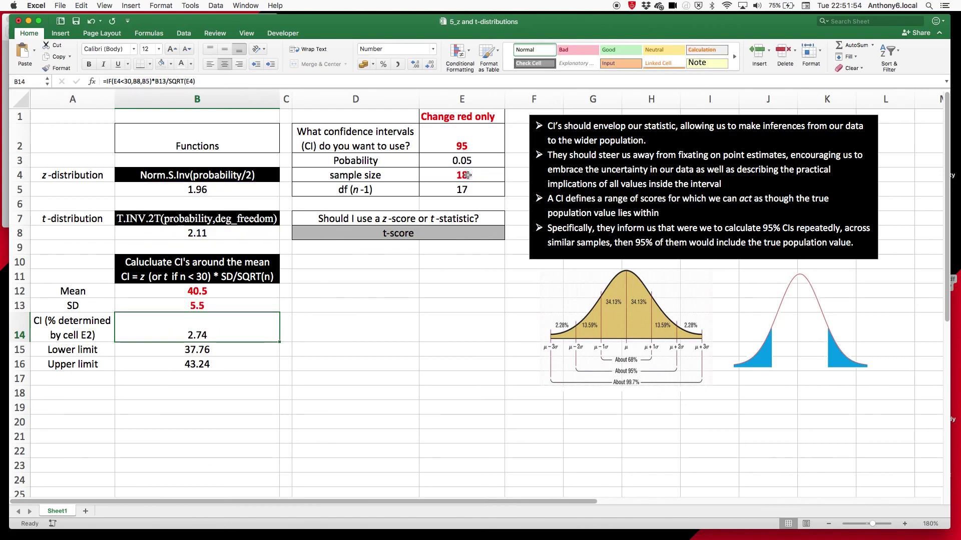